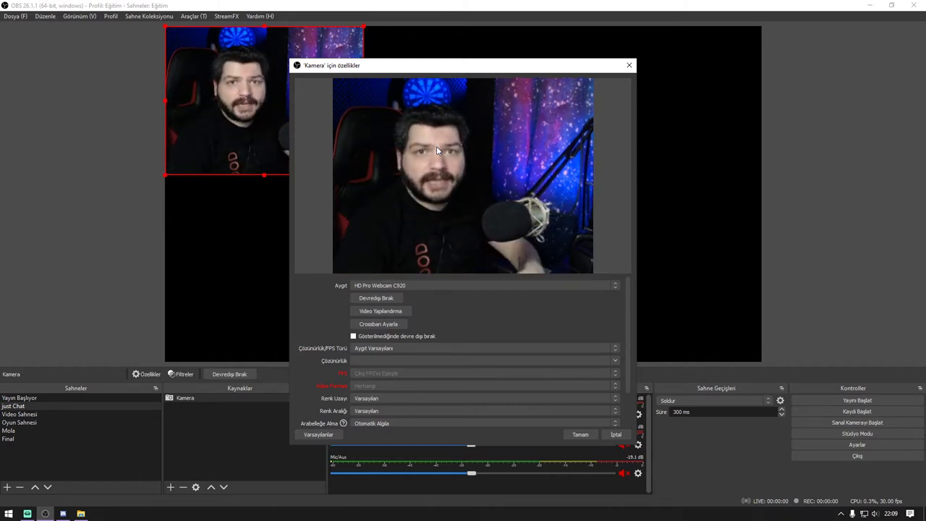
Set the camera's resolution/FPS type to Özel, with a resolution of 1920x1080 and FPS set to En Yüksek FPS
scroll(389, 331, down, 2)
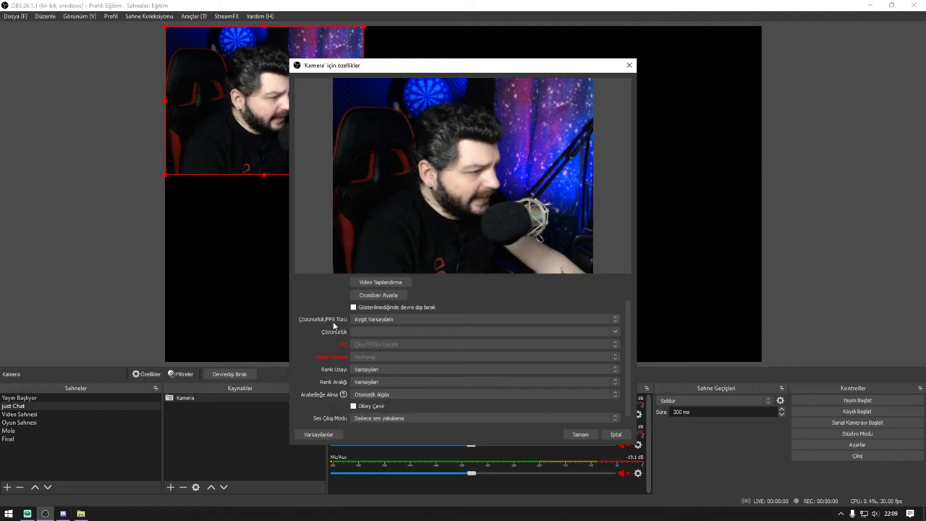
click(417, 321)
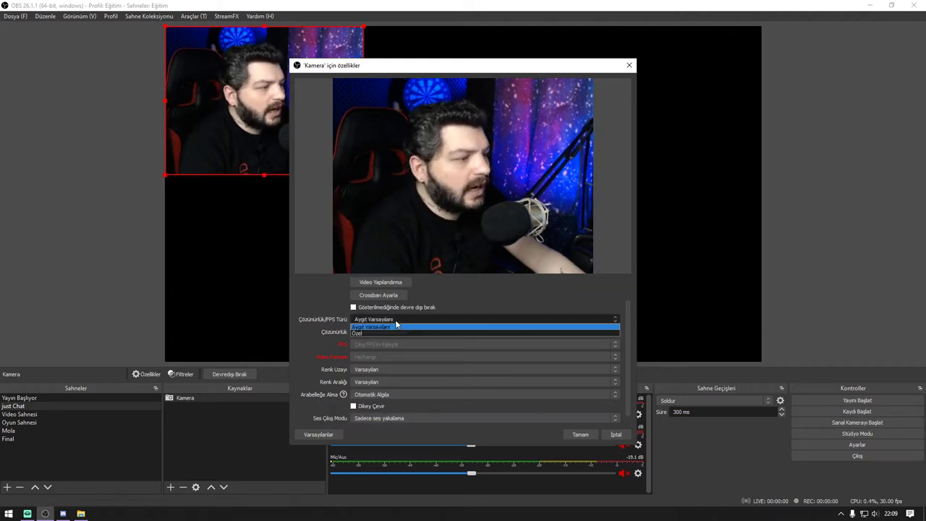
click(375, 333)
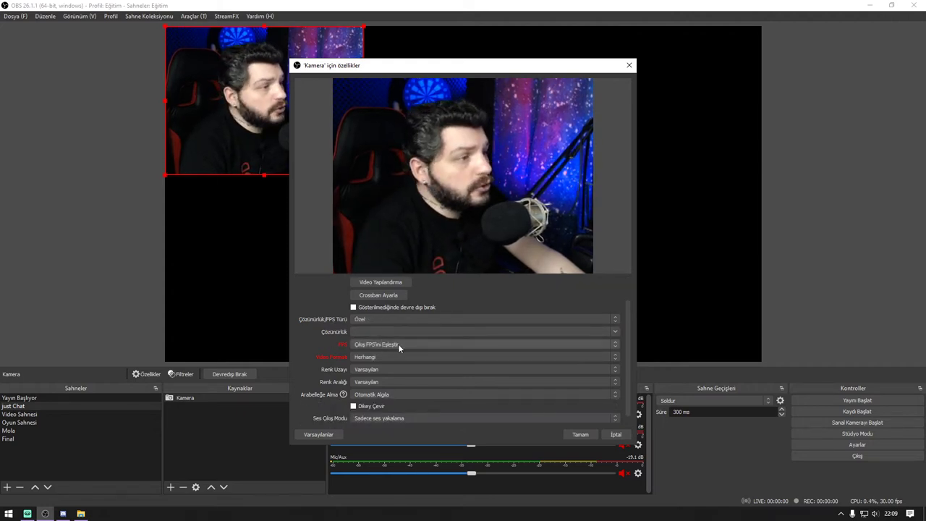
click(617, 333)
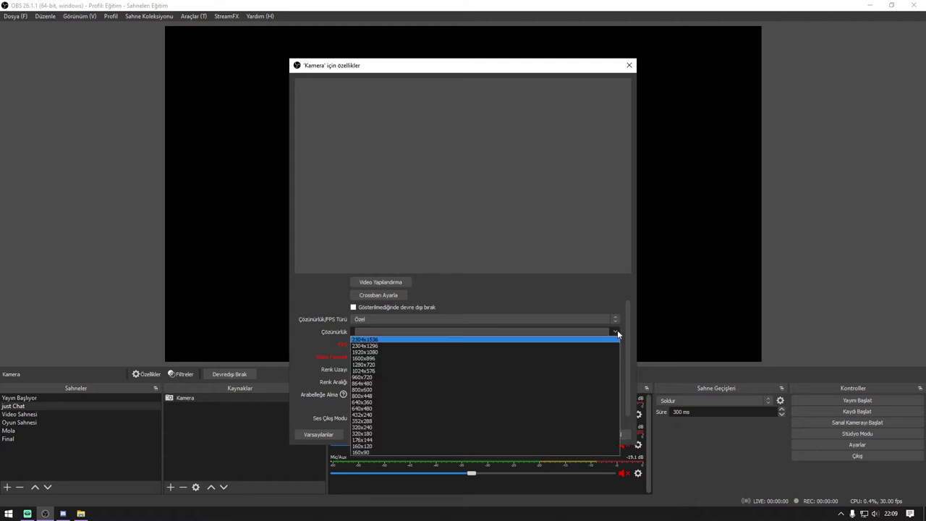
click(513, 352)
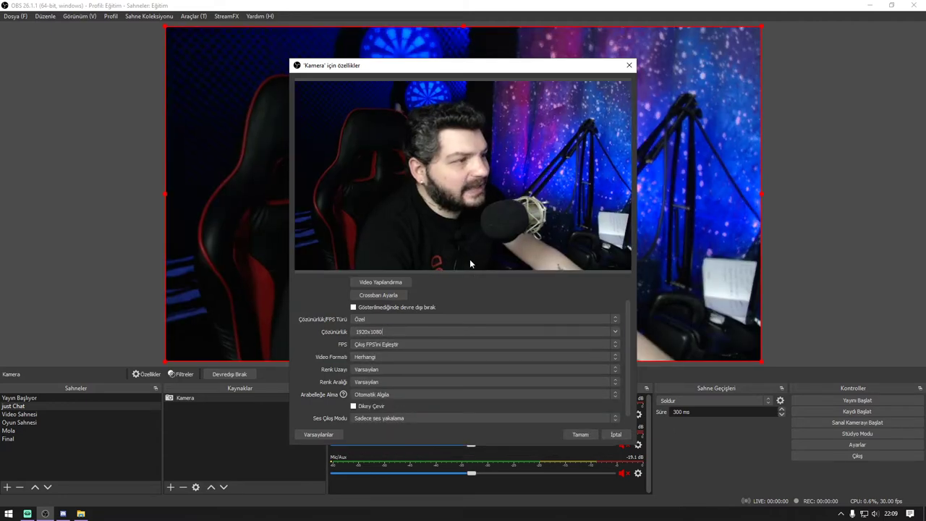
click(397, 345)
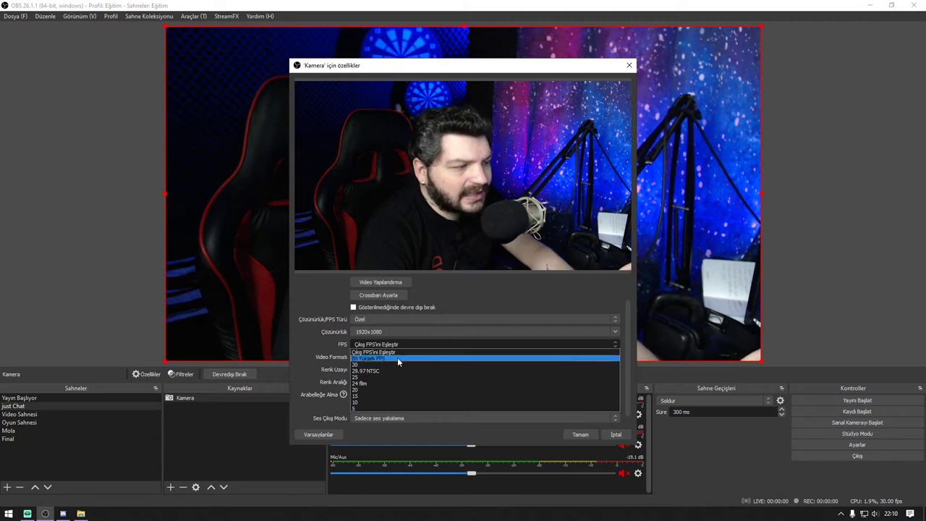
click(398, 358)
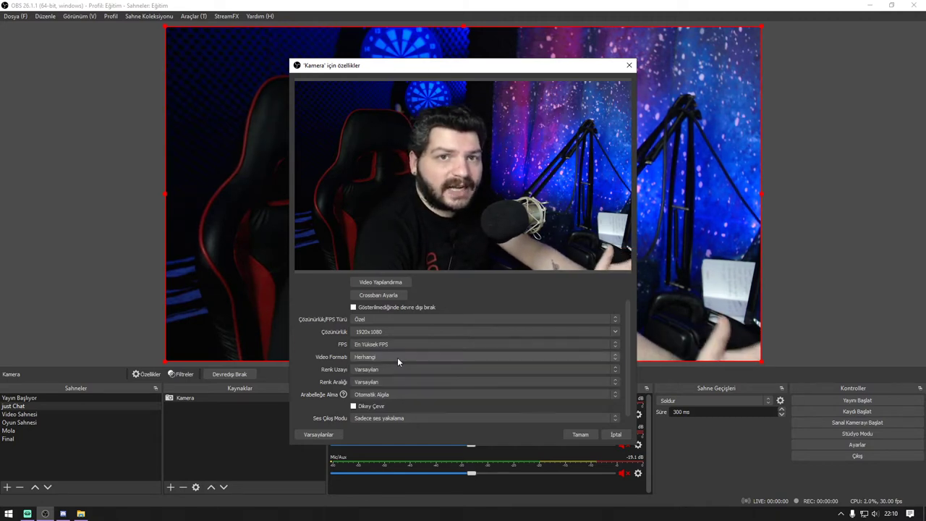
Try the YUY2, MJPEG and H264 video formats on the camera and return the format to Herhangi
scroll(388, 354, down, 1)
click(364, 346)
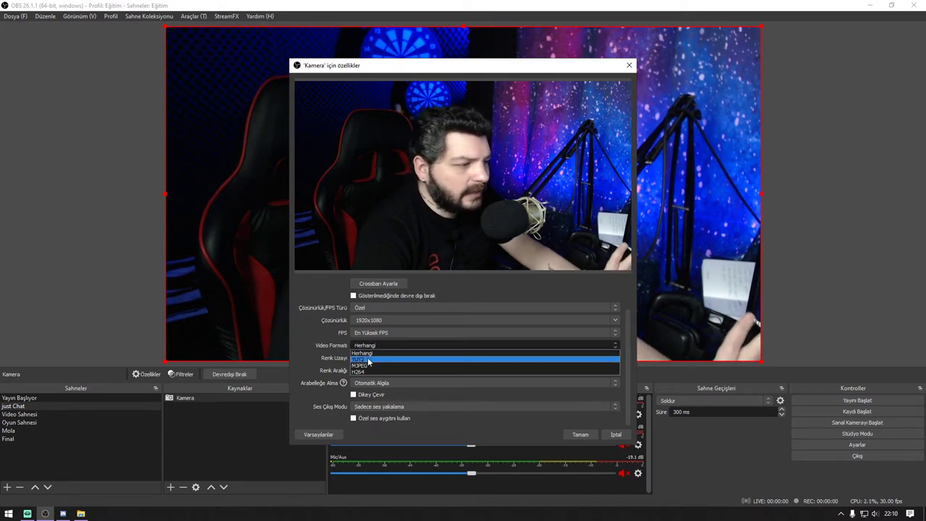
click(369, 360)
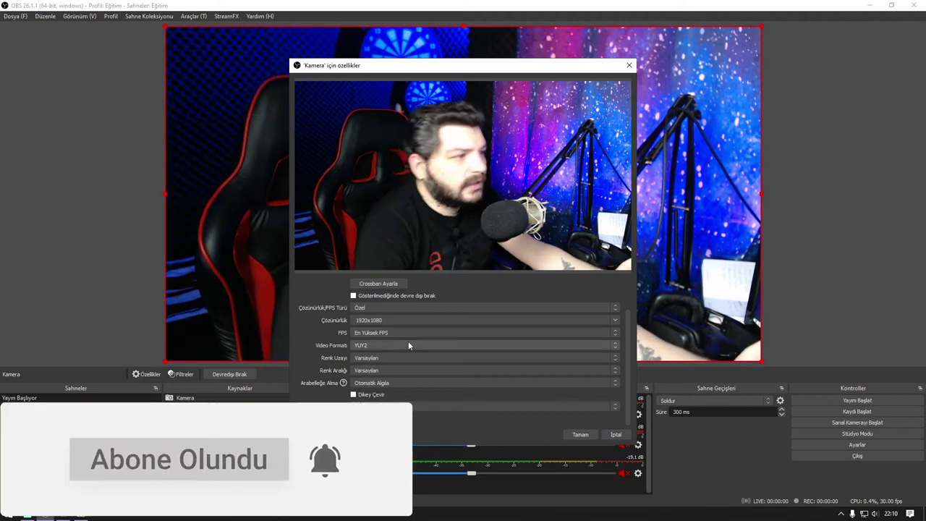
scroll(408, 341, down, 1)
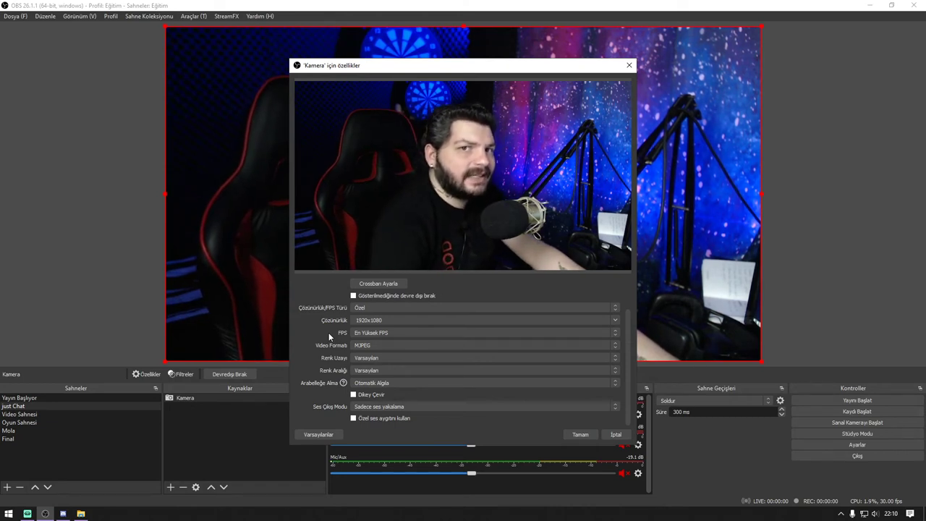
click(371, 345)
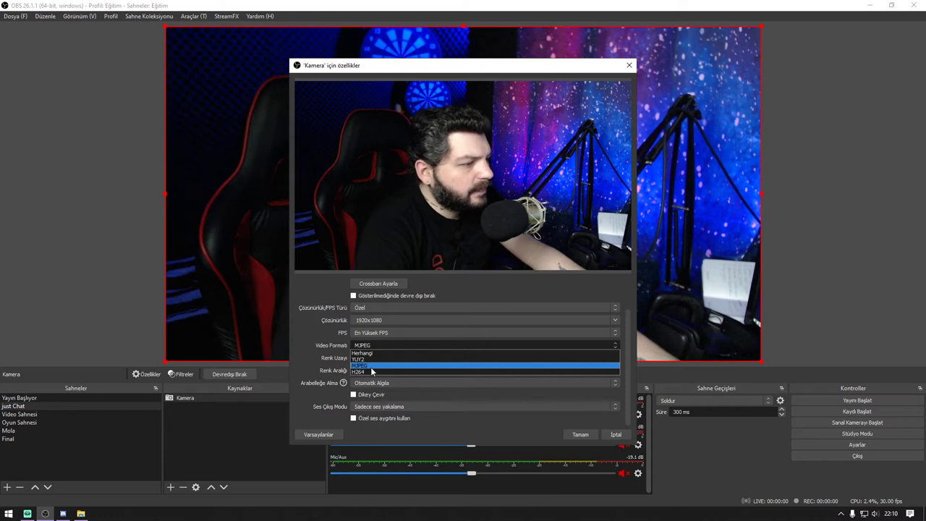
click(371, 371)
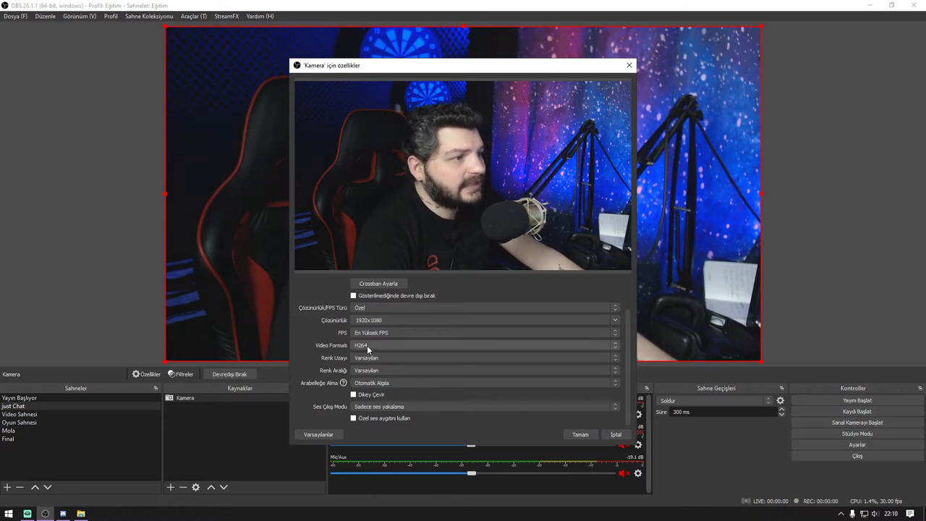
click(361, 345)
click(374, 358)
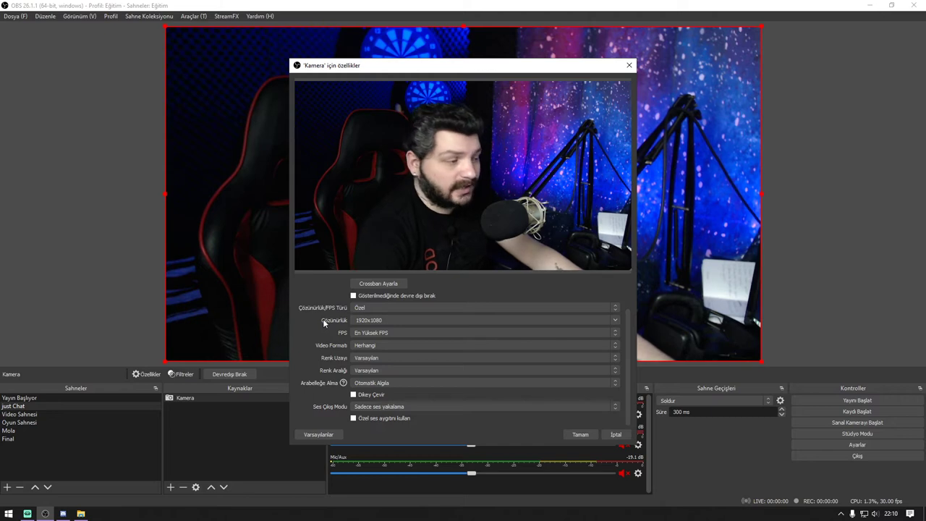
Set the camera's color space to 709 and color range to Tam, and accept the properties
click(376, 360)
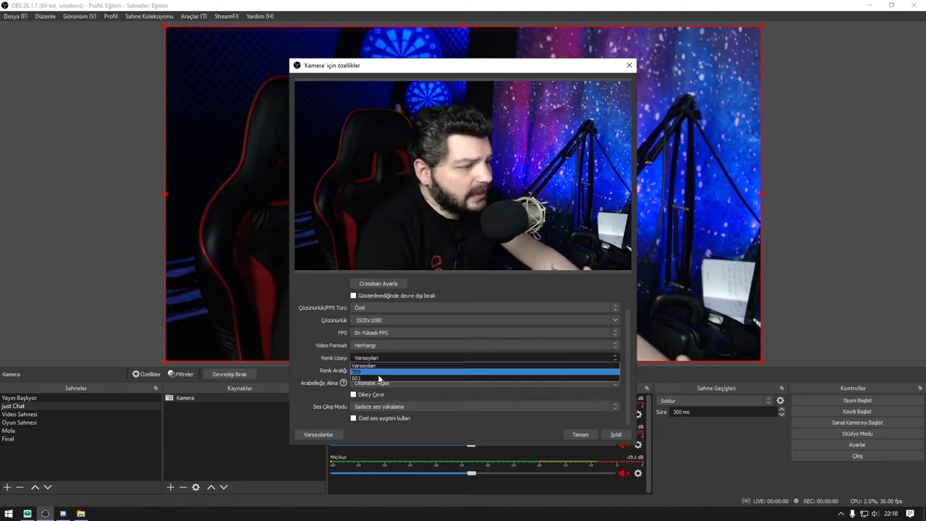
click(378, 374)
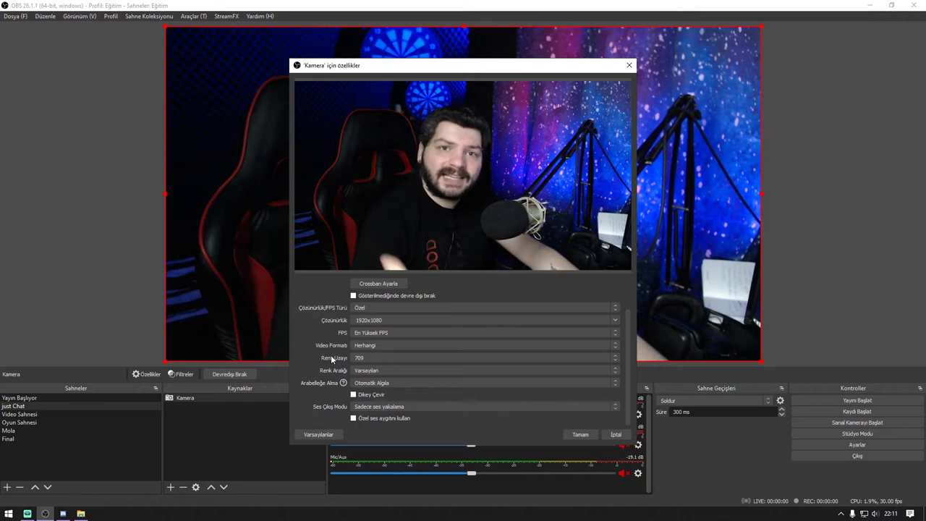
click(384, 372)
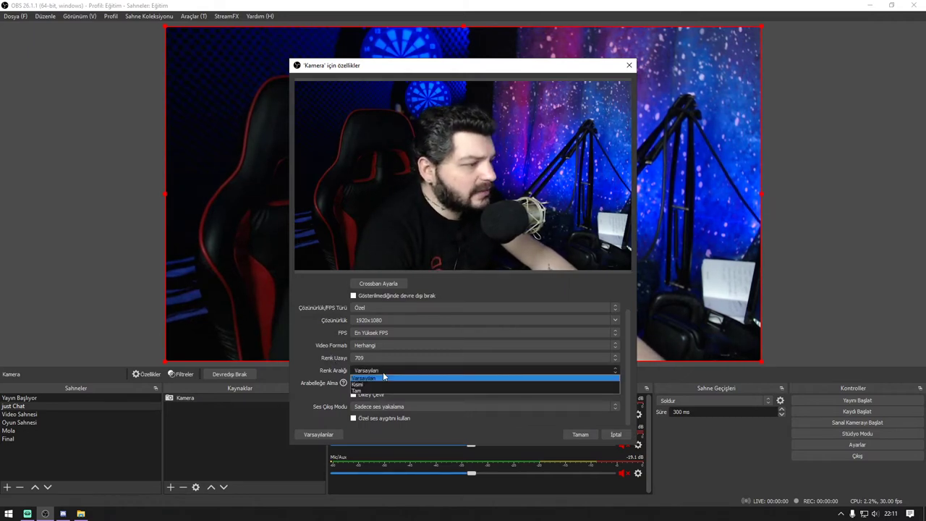
click(374, 391)
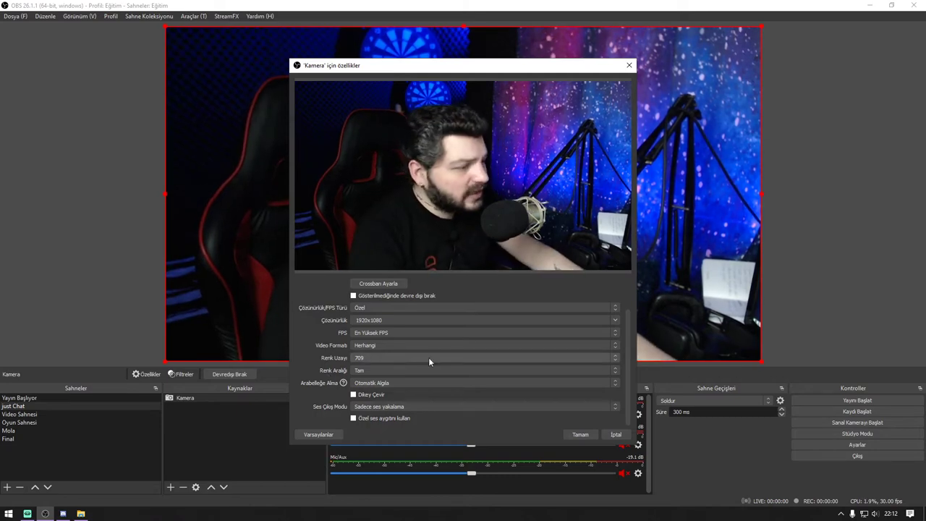
click(577, 435)
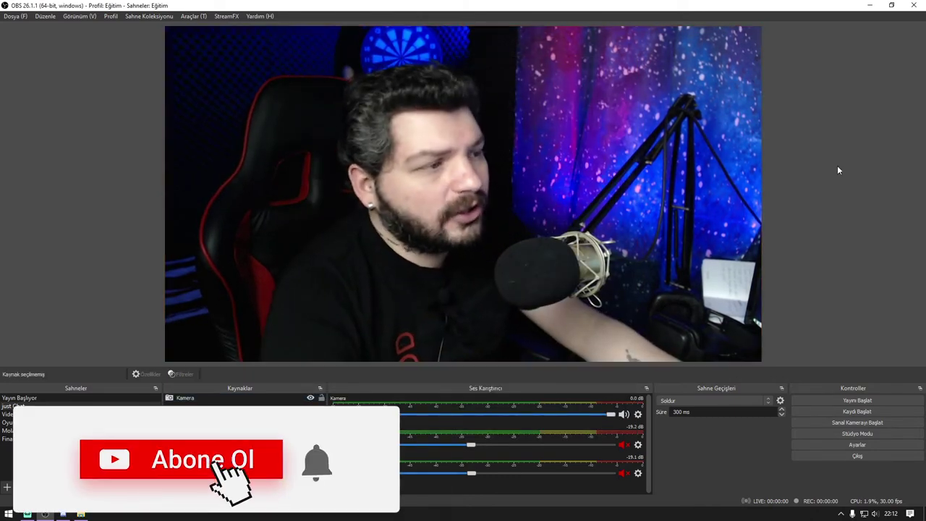
click(673, 185)
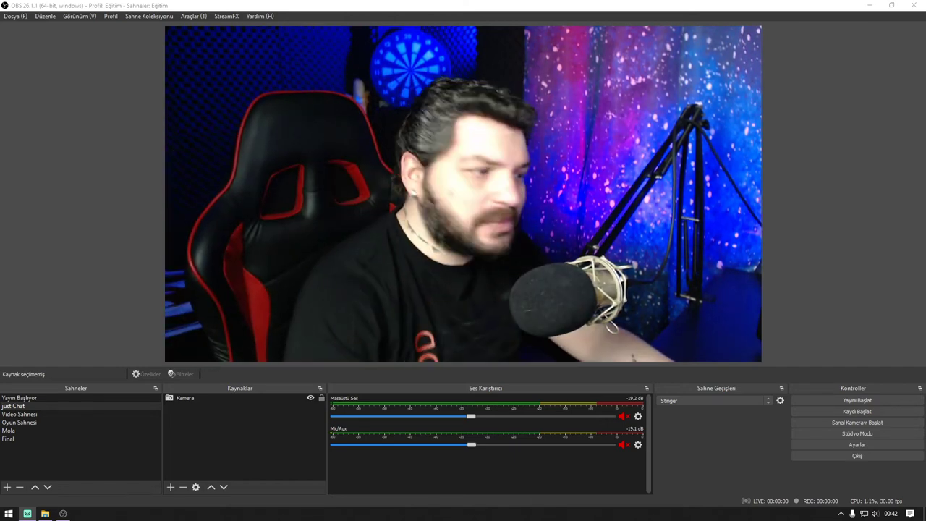
Examine the webcam's Kamera Kumandası settings, including Yetersiz Işık Dengelemesi, in the Kamera source's video configuration without changing them
right_click(185, 398)
double_click(186, 398)
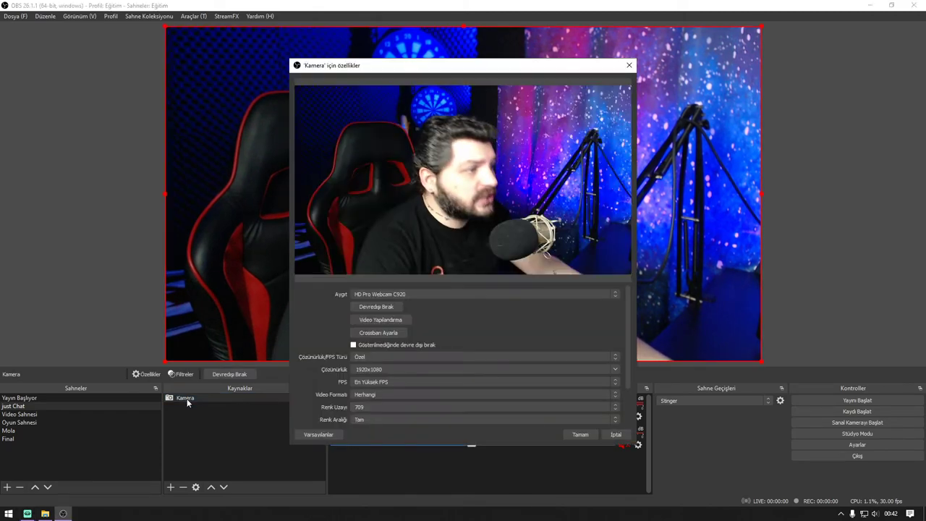
click(398, 321)
drag(193, 118, 385, 112)
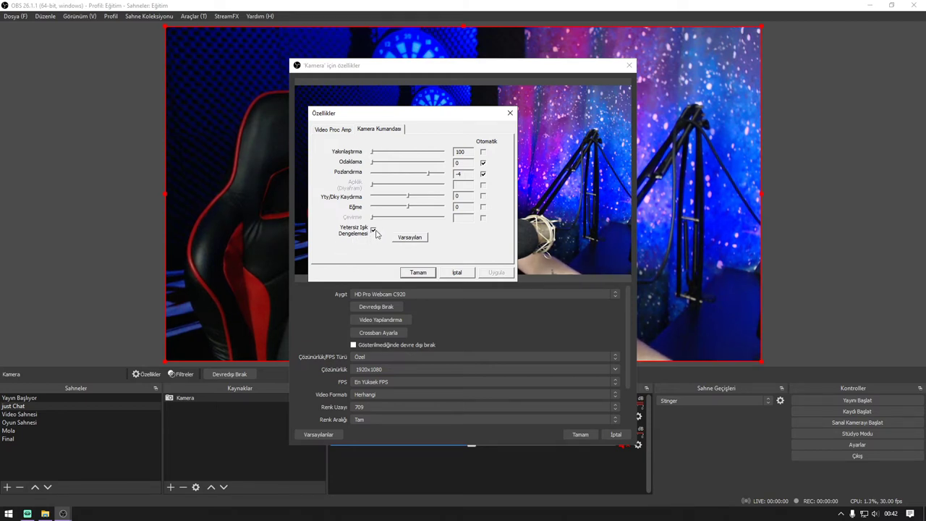
click(457, 272)
click(580, 434)
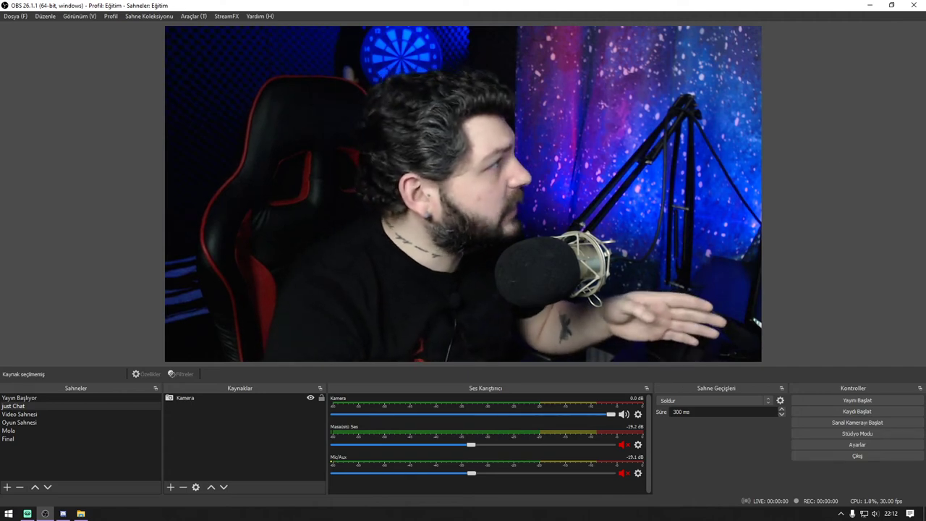
Switch to File Explorer and examine the Contrast Filters, Film Presets and Webcam Presets folders in LUT_pack, closing the window when finished
key(alt+Tab)
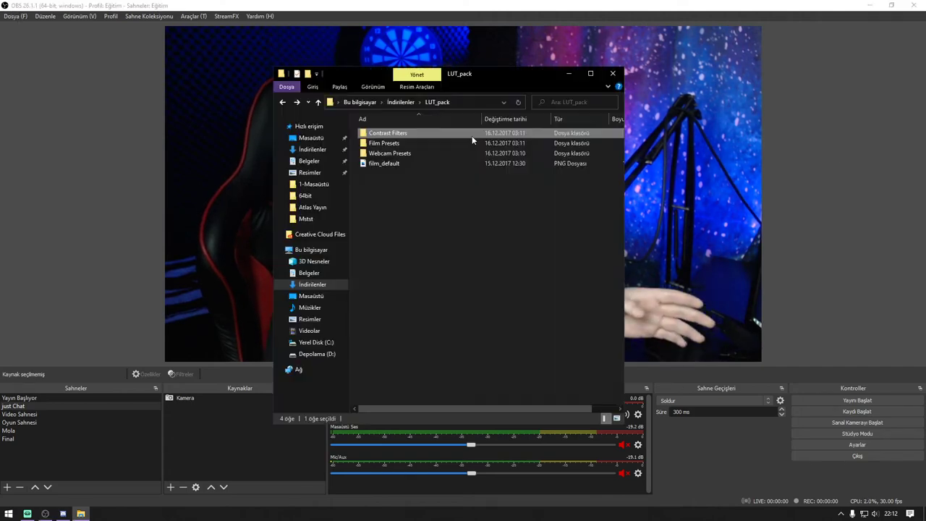
double_click(425, 134)
key(alt+Left)
double_click(384, 143)
key(alt+Left)
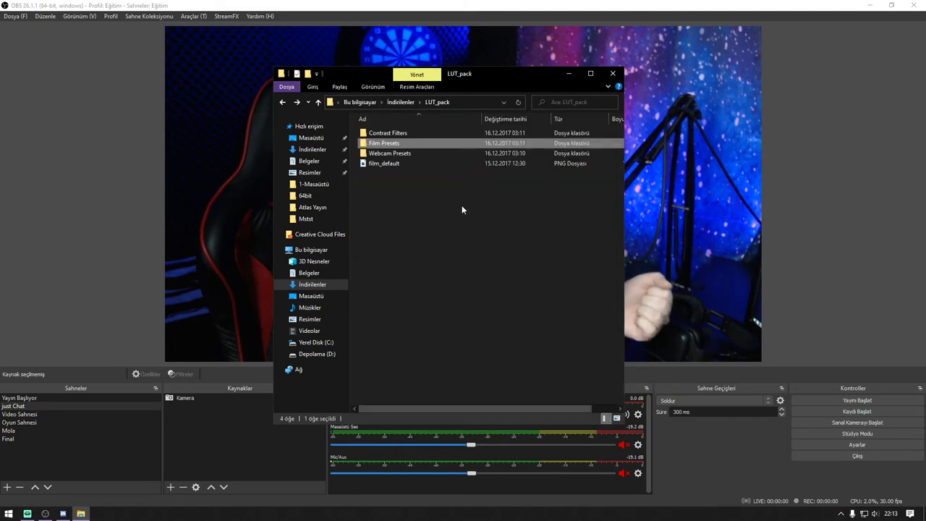
double_click(395, 153)
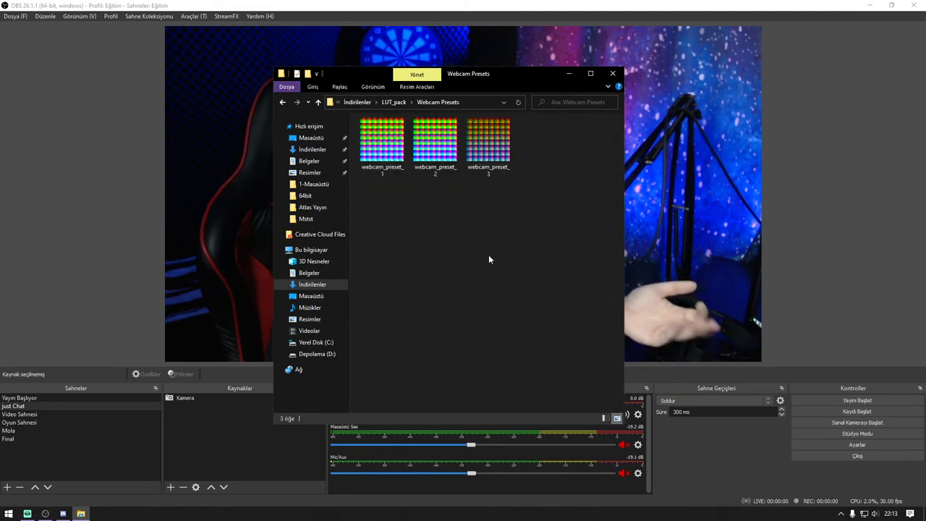
key(alt+Left)
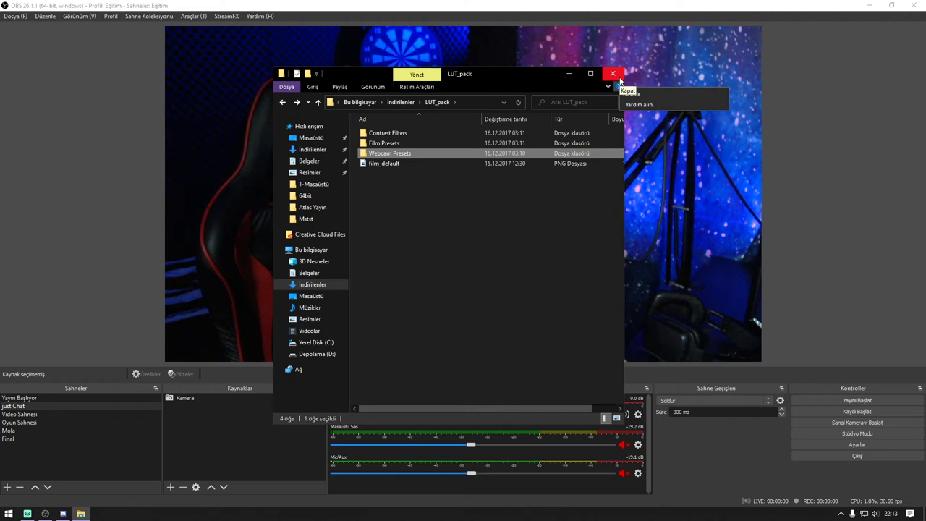
click(619, 75)
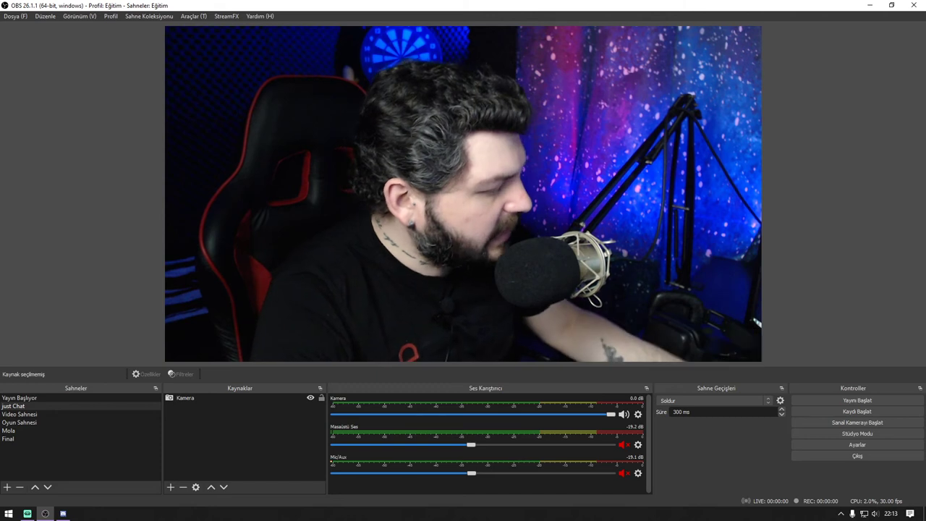
Add a LUT Uygula effect filter with its default name to the Kamera source
right_click(220, 399)
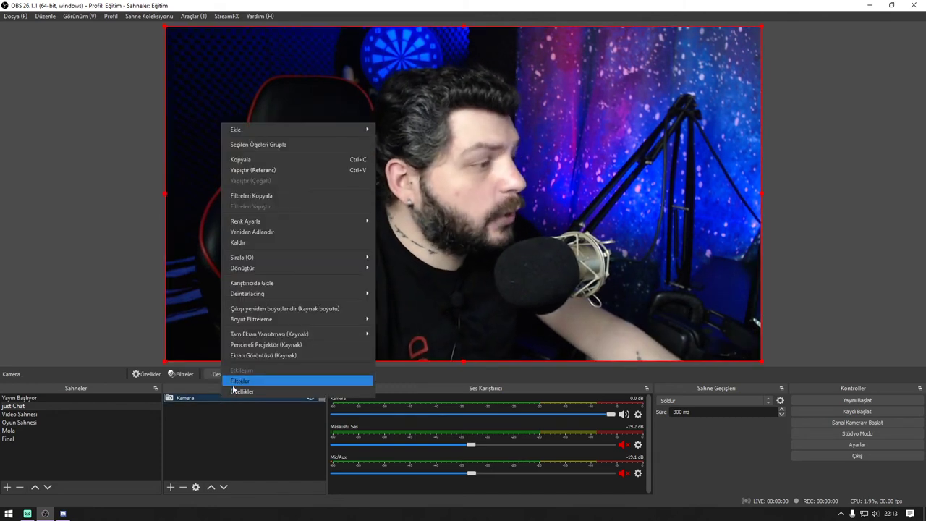
click(229, 380)
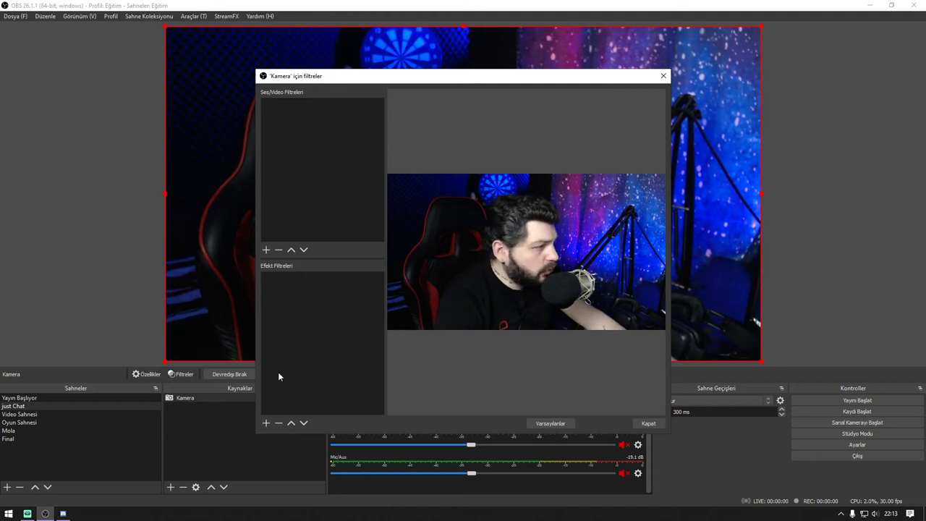
click(265, 424)
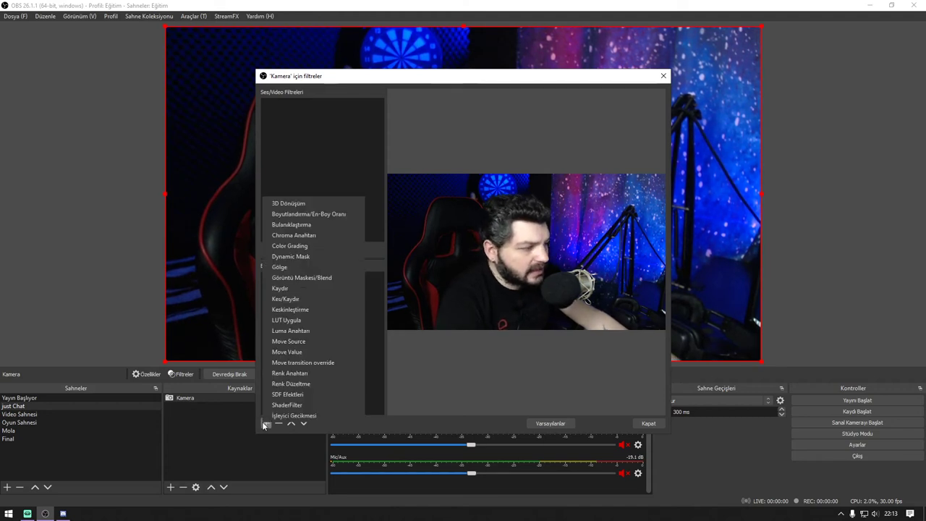
click(297, 321)
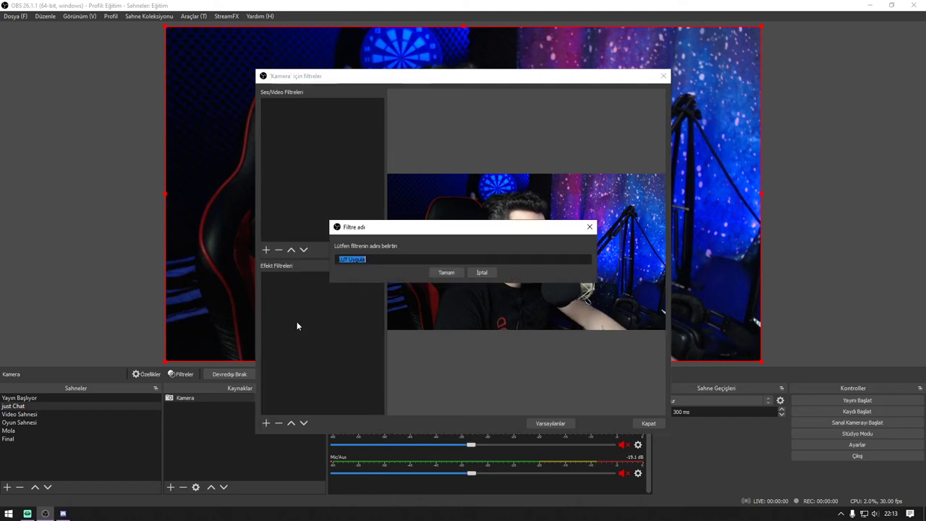
click(447, 273)
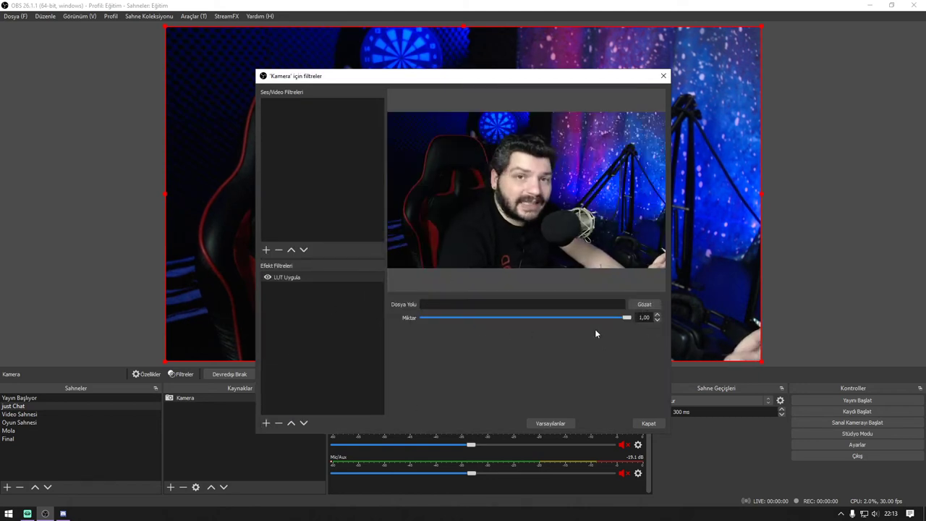
Load kodak_ektachrome_e100s.png from the Film Presets folder of the desktop's LUT_pack into the LUT Uygula filter, and close the filters window
click(648, 304)
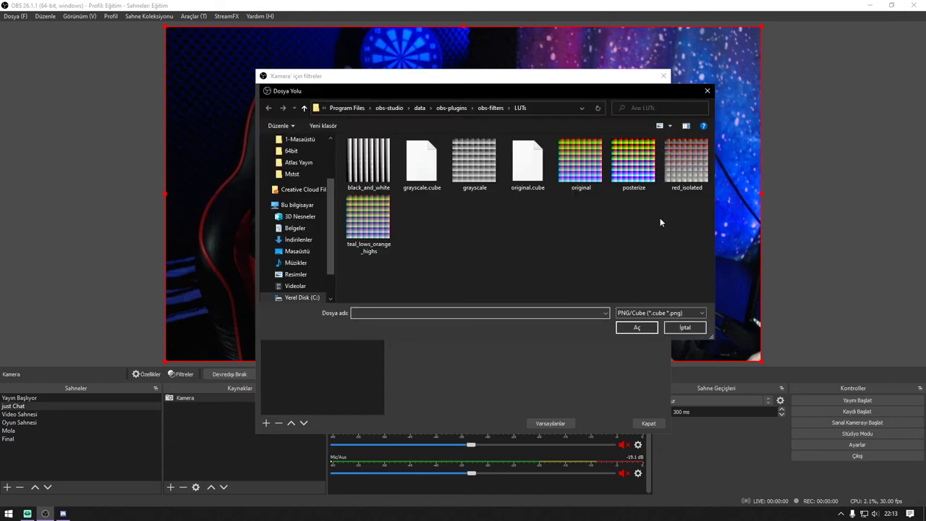
scroll(301, 203, up, 2)
click(293, 158)
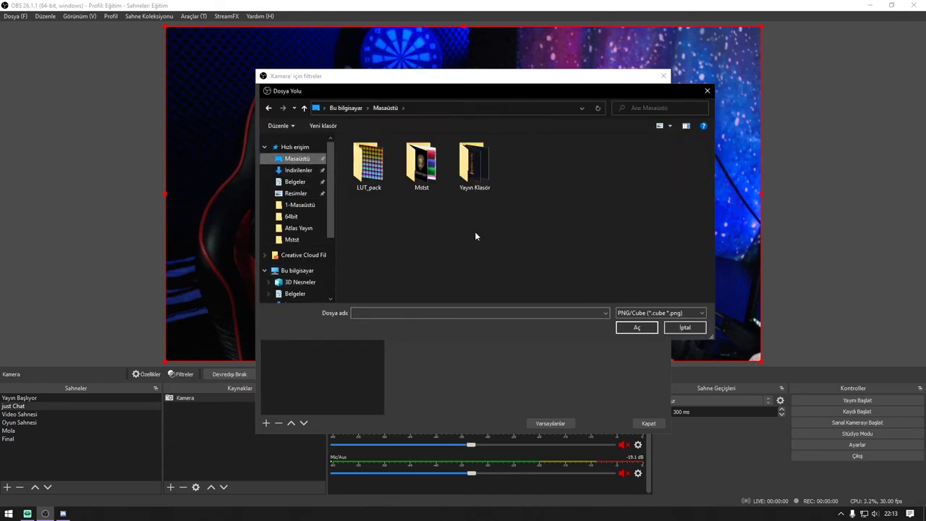
double_click(369, 165)
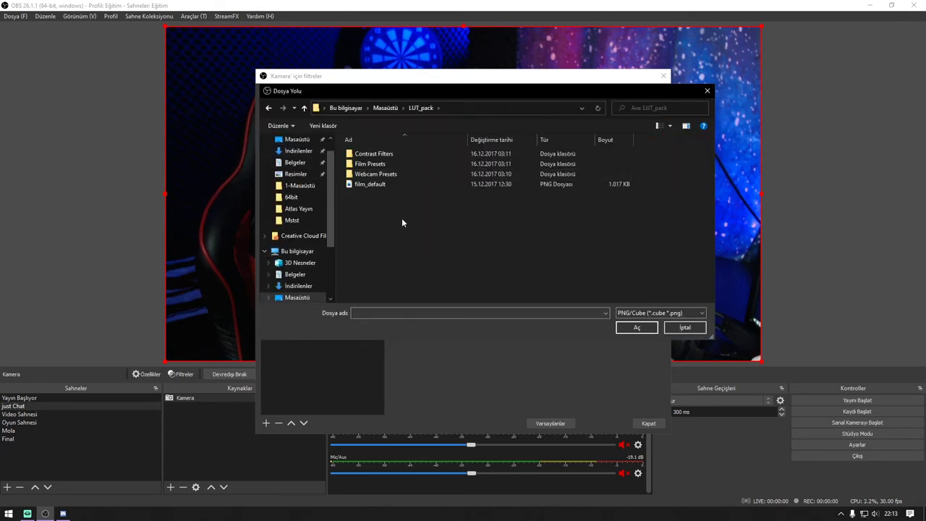
double_click(366, 164)
scroll(452, 221, down, 1)
scroll(452, 221, down, 3)
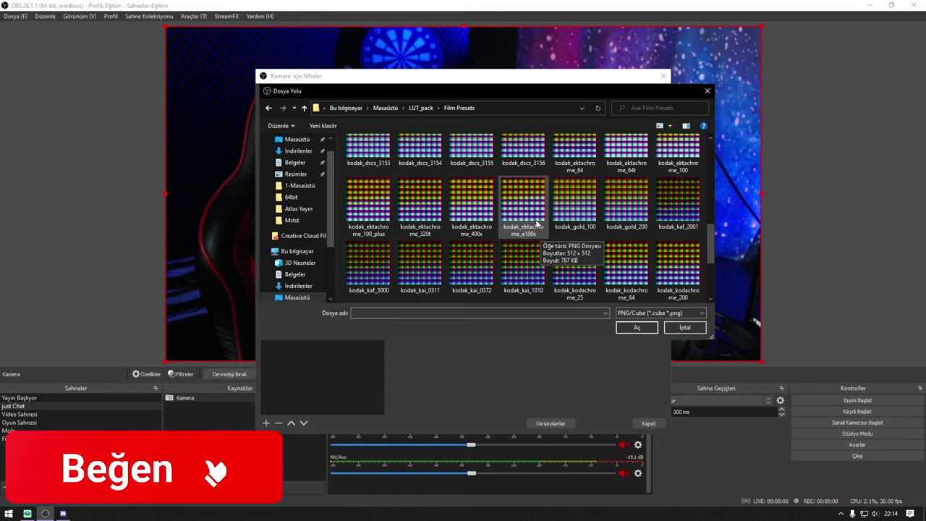
double_click(532, 217)
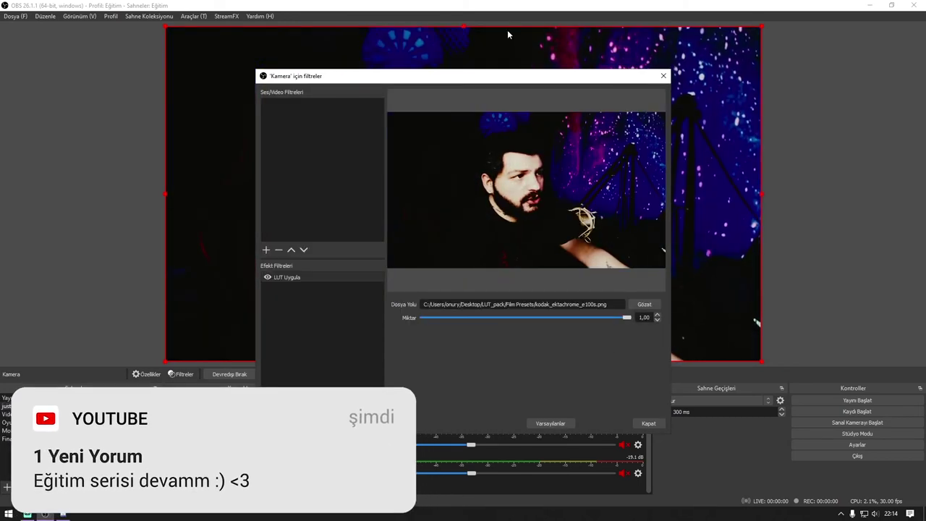
click(664, 76)
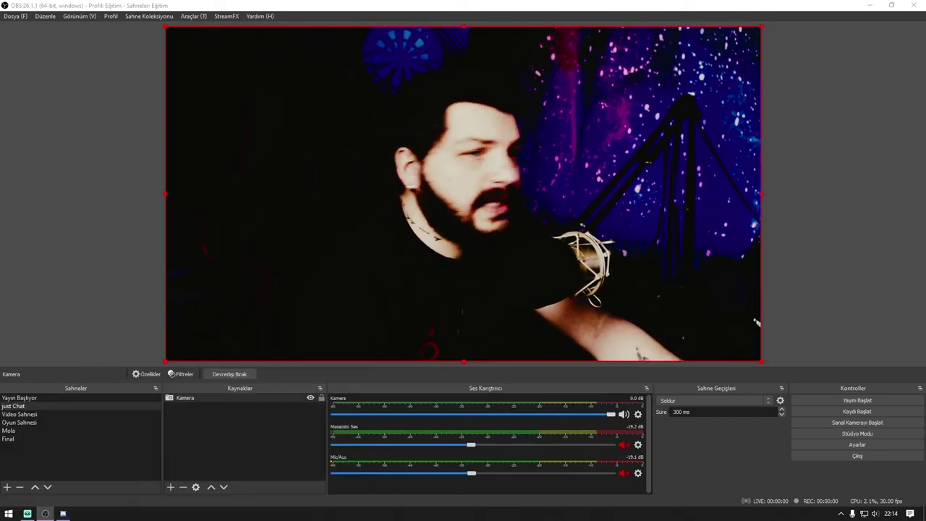
Reopen the Kamera filters and load webcam_preset_1.png from LUT_pack's Webcam Presets folder as the LUT, closing the window when finished
click(181, 374)
drag(555, 89, 451, 87)
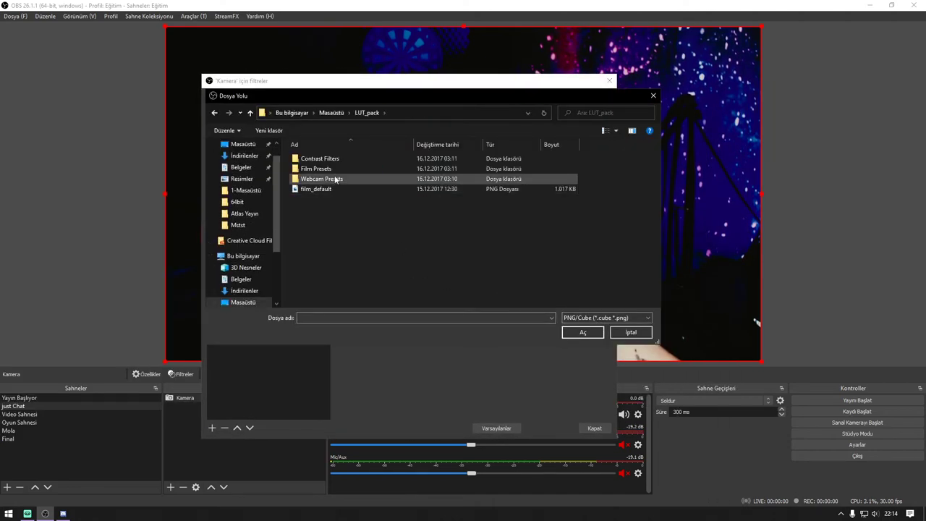
double_click(335, 179)
click(320, 170)
double_click(321, 170)
click(561, 82)
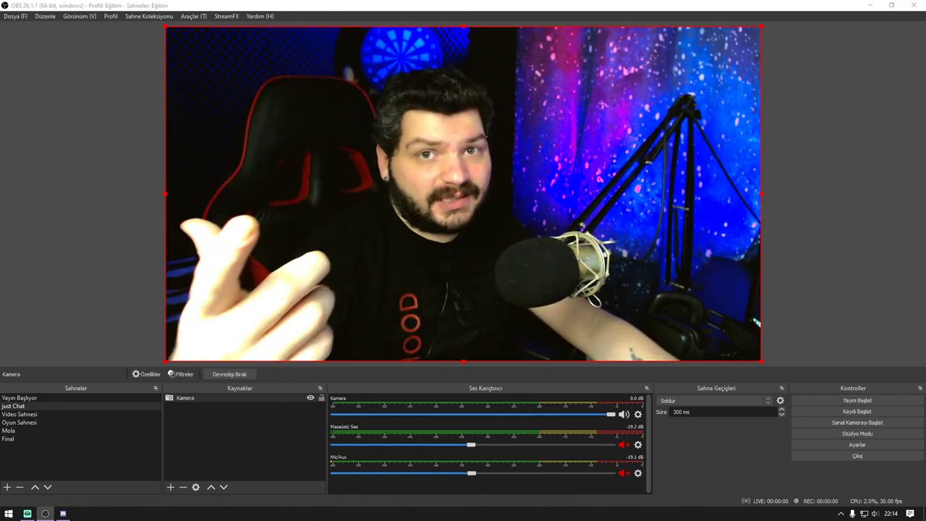
Lower the Kamera LUT filter's Miktar to about 0,53 and load low_contrast.png from LUT_pack's Contrast Filters folder
click(181, 374)
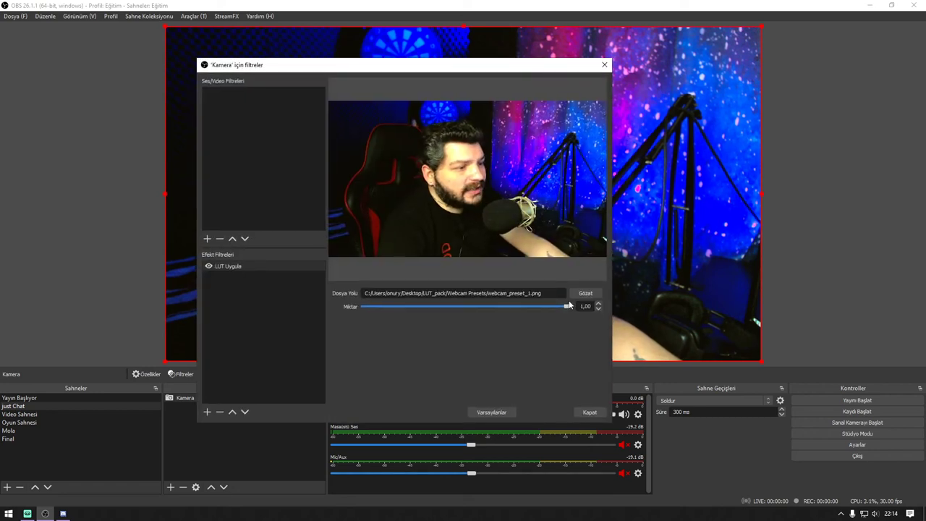
drag(518, 307, 456, 306)
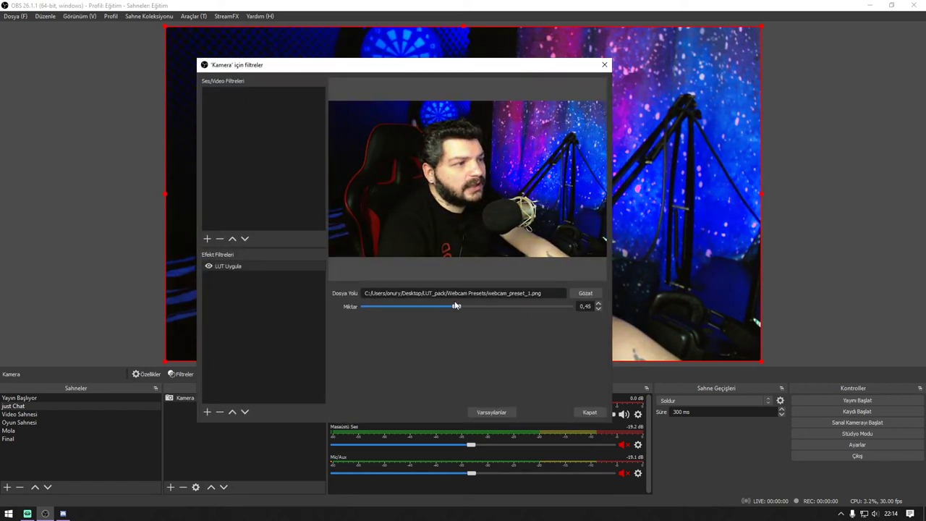
click(585, 293)
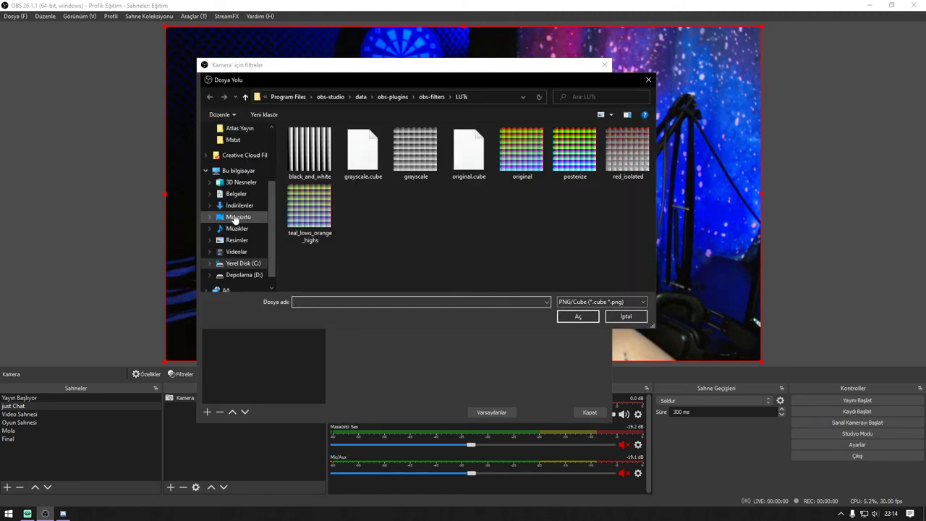
scroll(236, 219, up, 3)
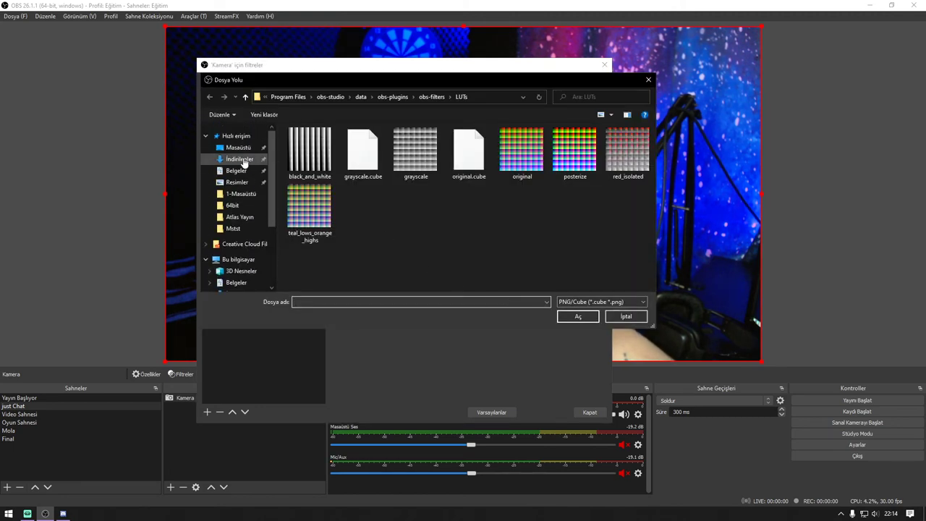
click(238, 148)
double_click(309, 155)
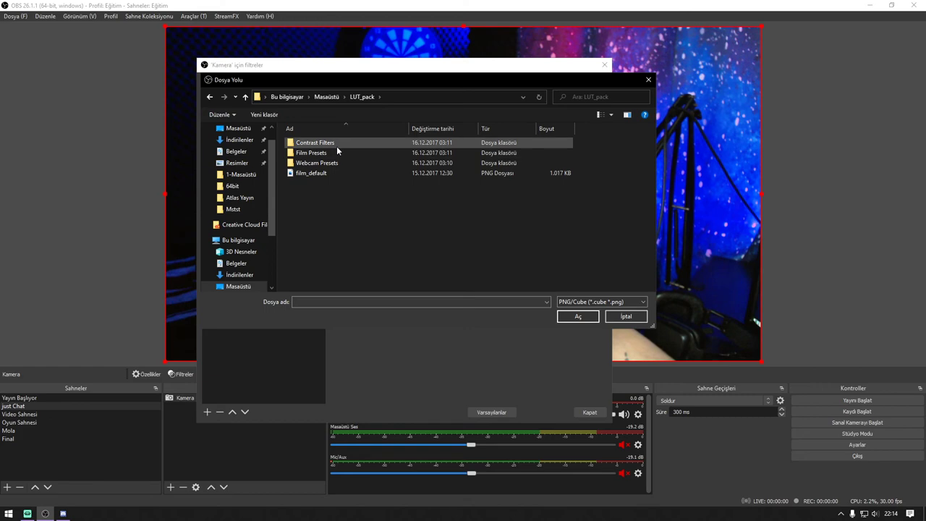
double_click(336, 144)
double_click(366, 151)
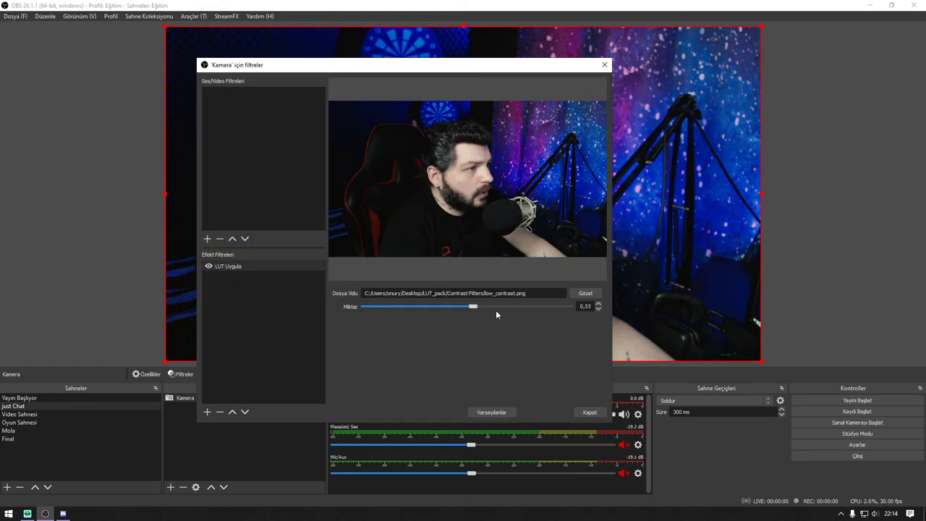
drag(481, 69, 503, 64)
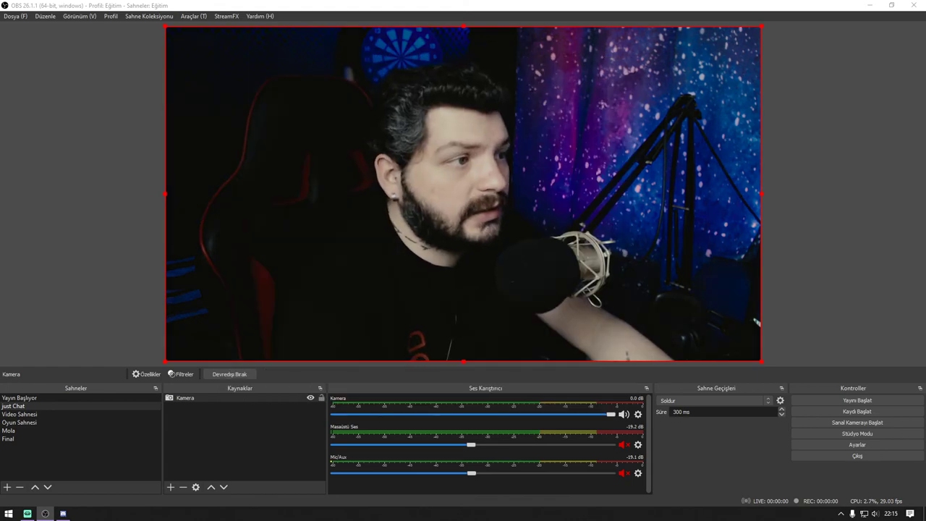